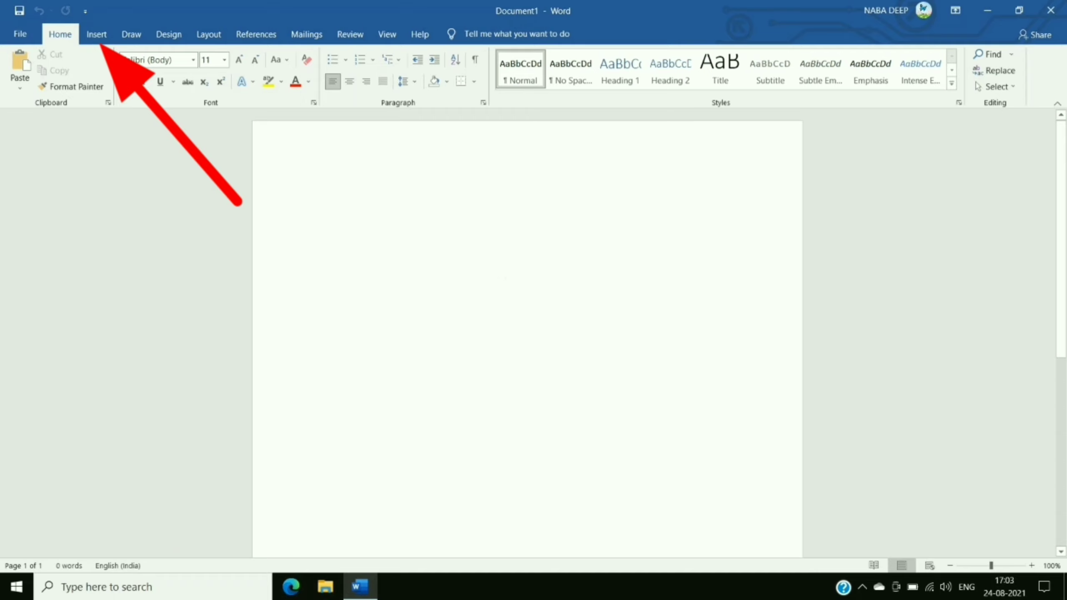
# - Insert the picture "sign 1" from the computer's Desktop folder into the blank document
pyautogui.click(97, 37)
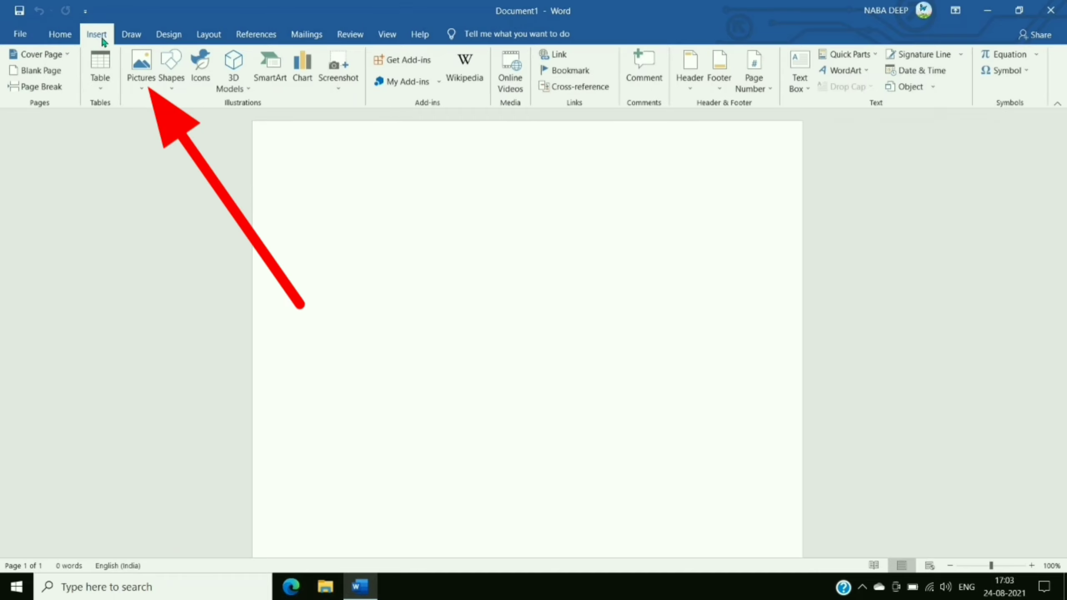
pyautogui.click(143, 89)
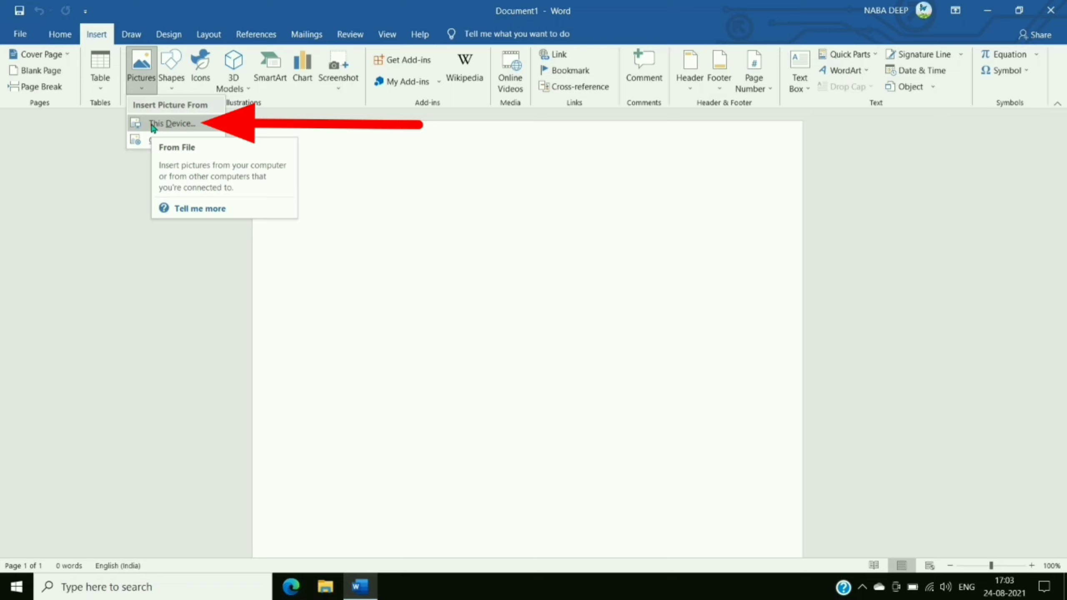
pyautogui.click(196, 124)
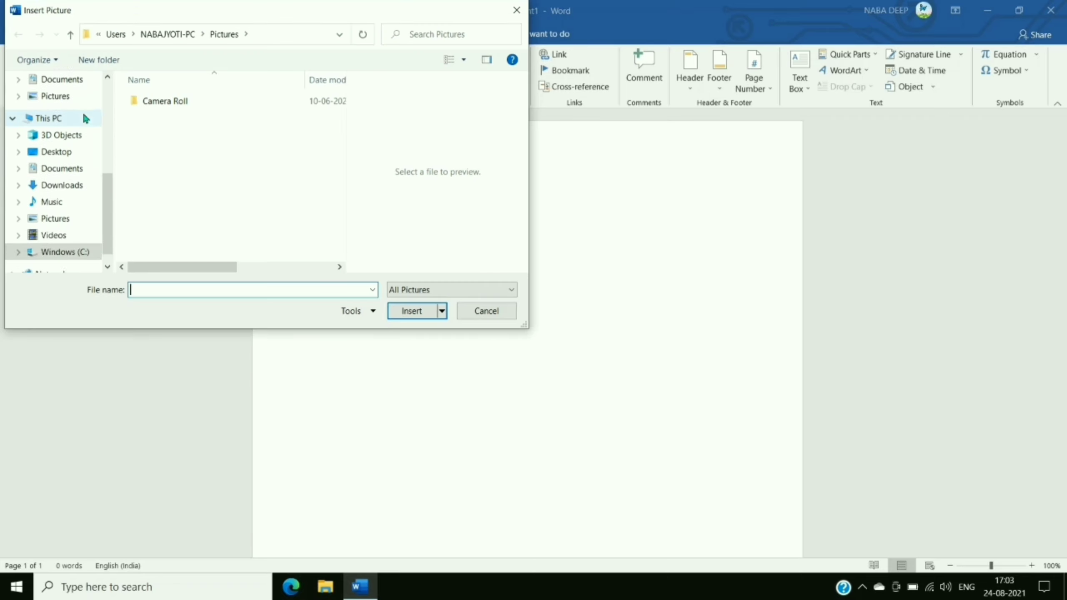
pyautogui.scroll(-1, 86, 114)
pyautogui.scroll(2, 86, 216)
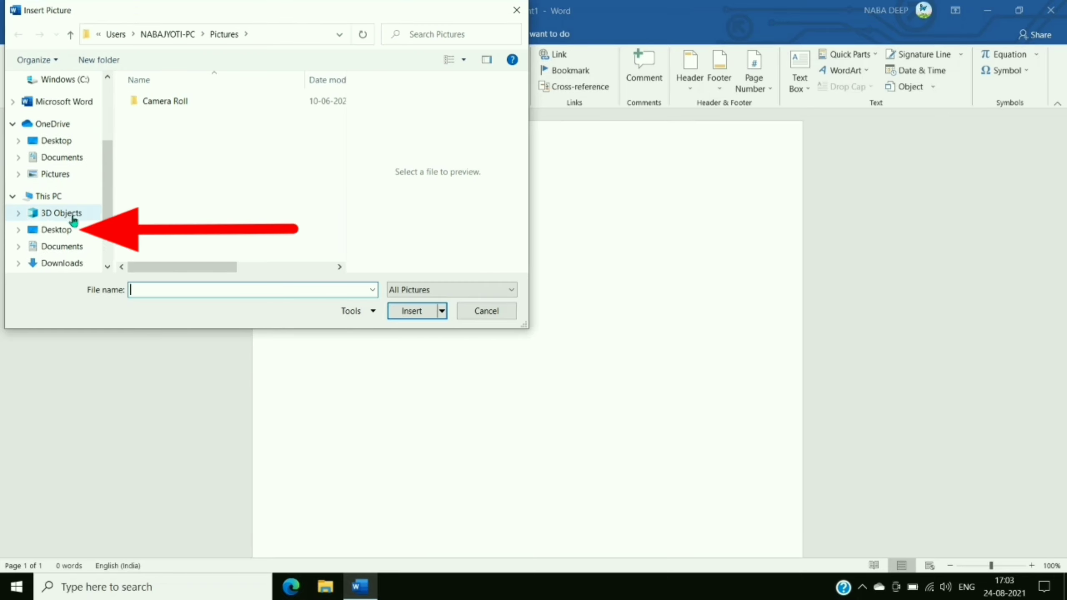
pyautogui.click(74, 236)
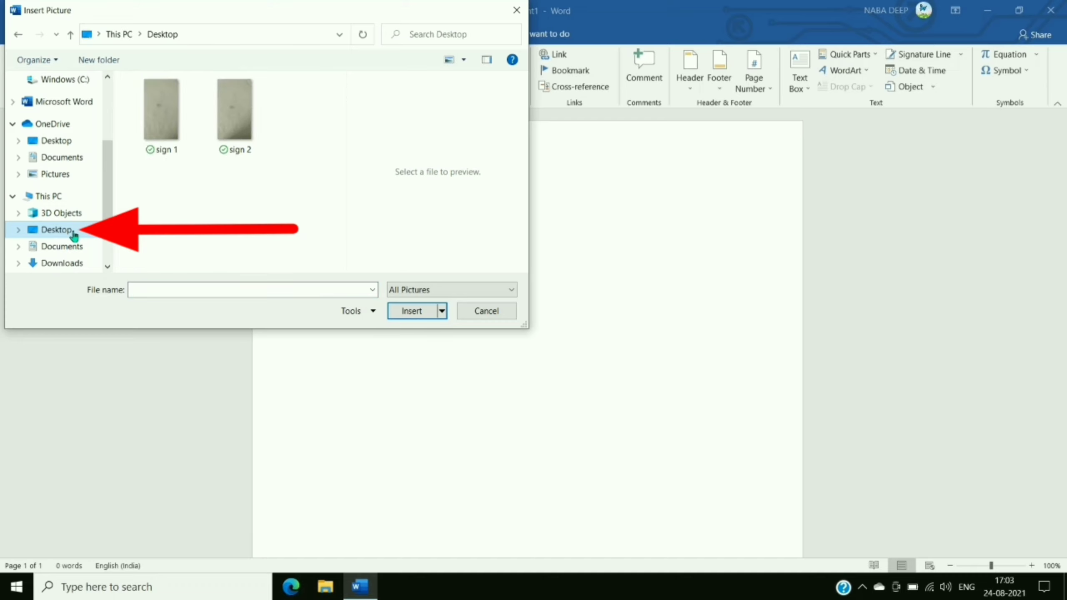
pyautogui.click(162, 122)
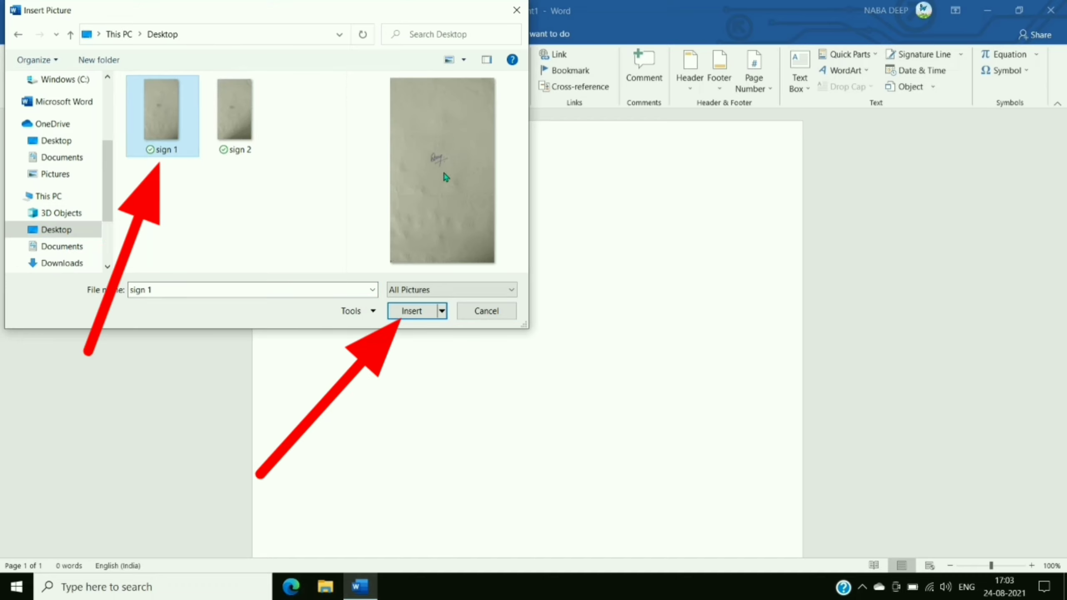
pyautogui.click(397, 313)
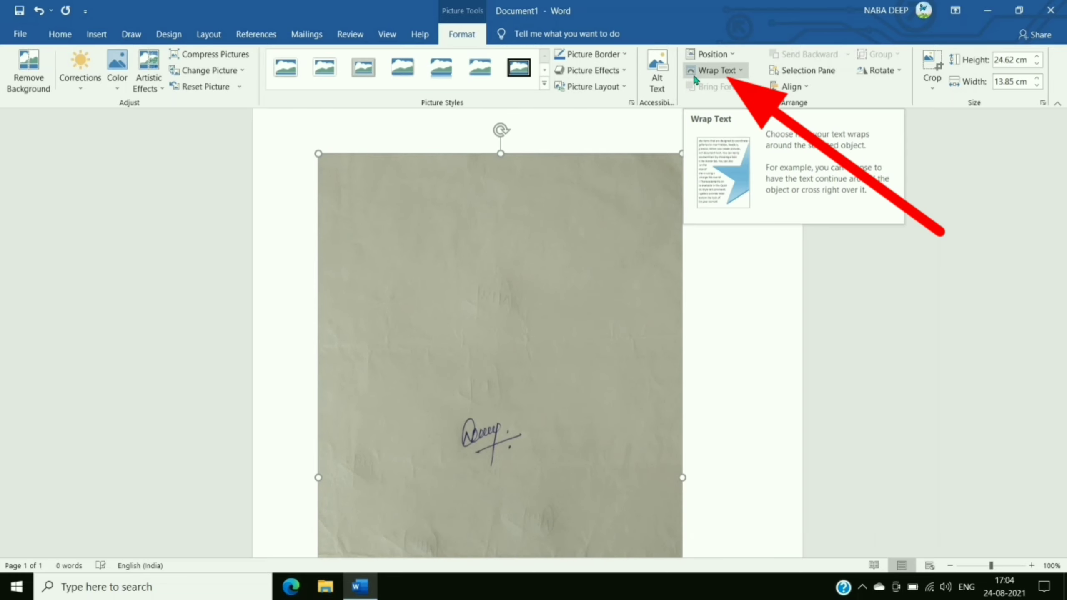
# - Set the picture's text wrapping to In Front of Text and resize it to about 24.5 cm high by 15.4 cm wide
pyautogui.click(738, 71)
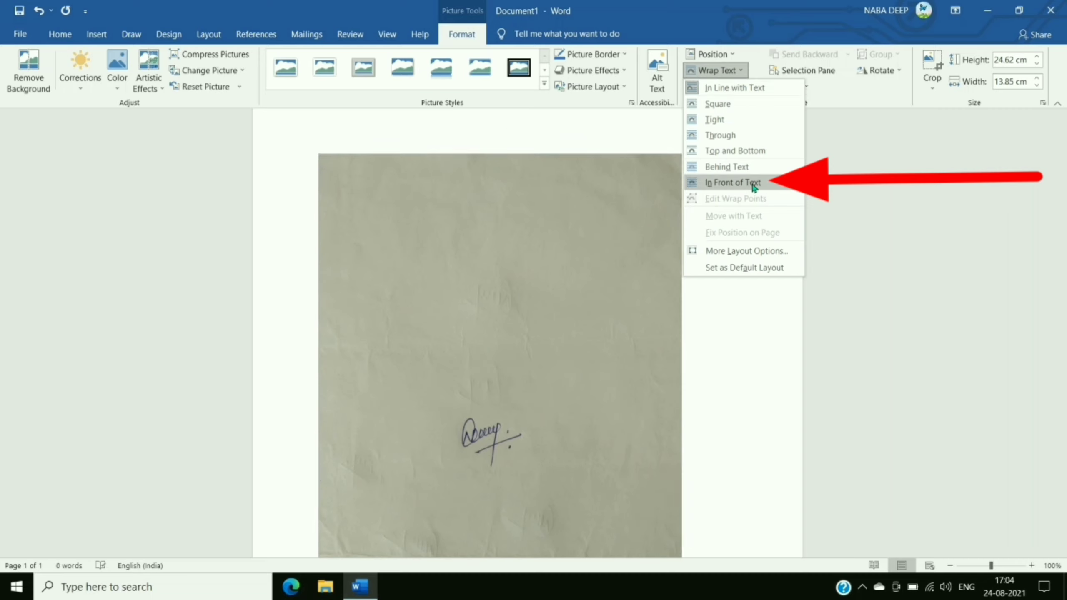
pyautogui.click(721, 183)
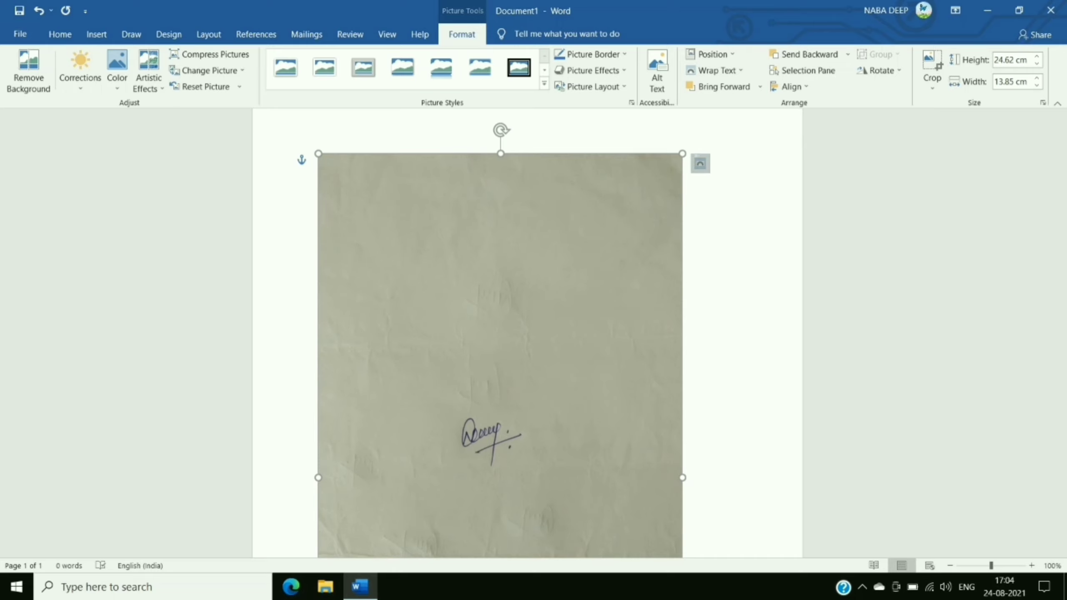
pyautogui.moveTo(682, 154)
pyautogui.mouseDown()
pyautogui.moveTo(623, 232)
pyautogui.moveTo(679, 157)
pyautogui.moveTo(638, 239)
pyautogui.moveTo(680, 158)
pyautogui.mouseUp()
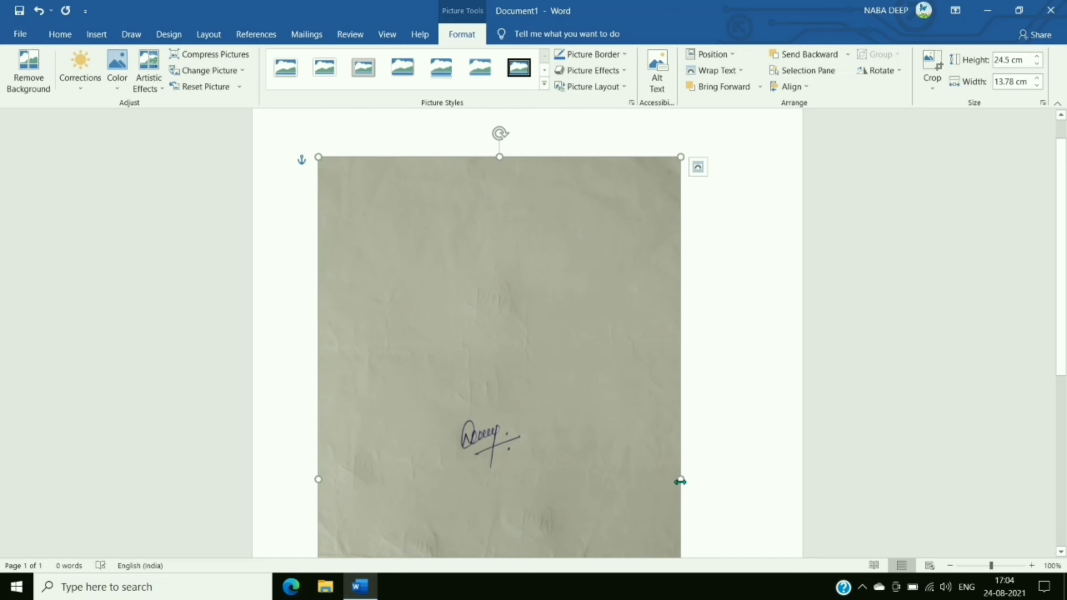
pyautogui.moveTo(680, 480); pyautogui.dragTo(723, 479)
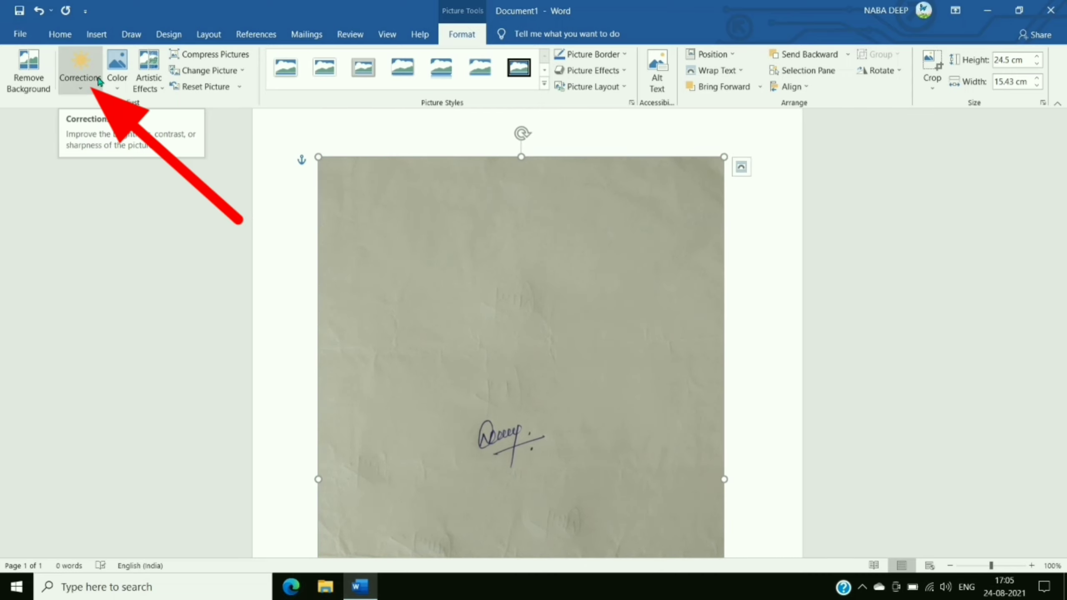
# - Correct the signature picture with sharpness 100%, brightness 50% and contrast 50%
pyautogui.click(78, 65)
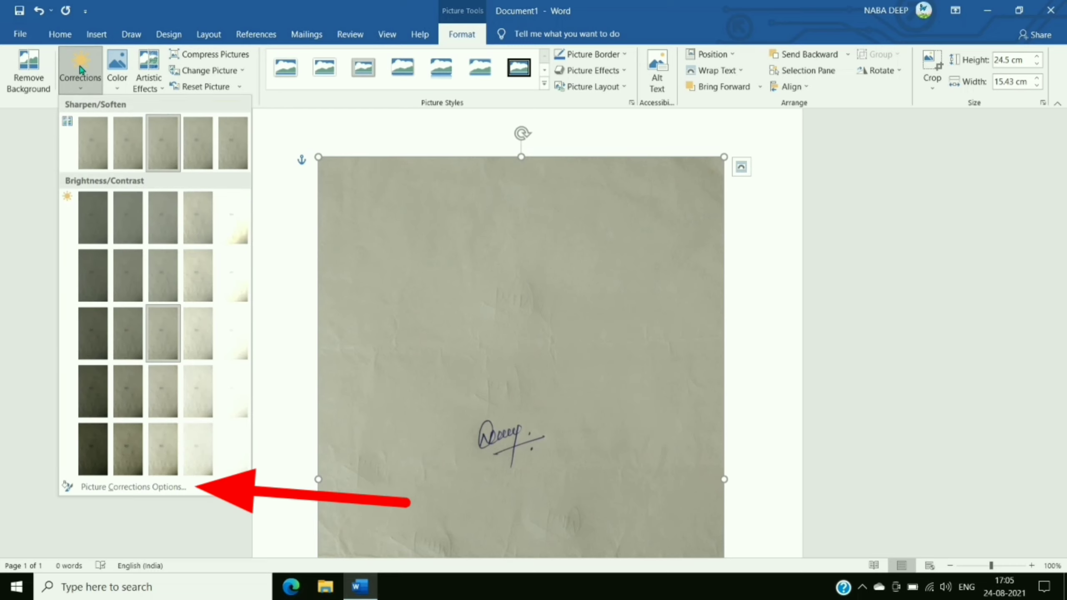
pyautogui.click(98, 487)
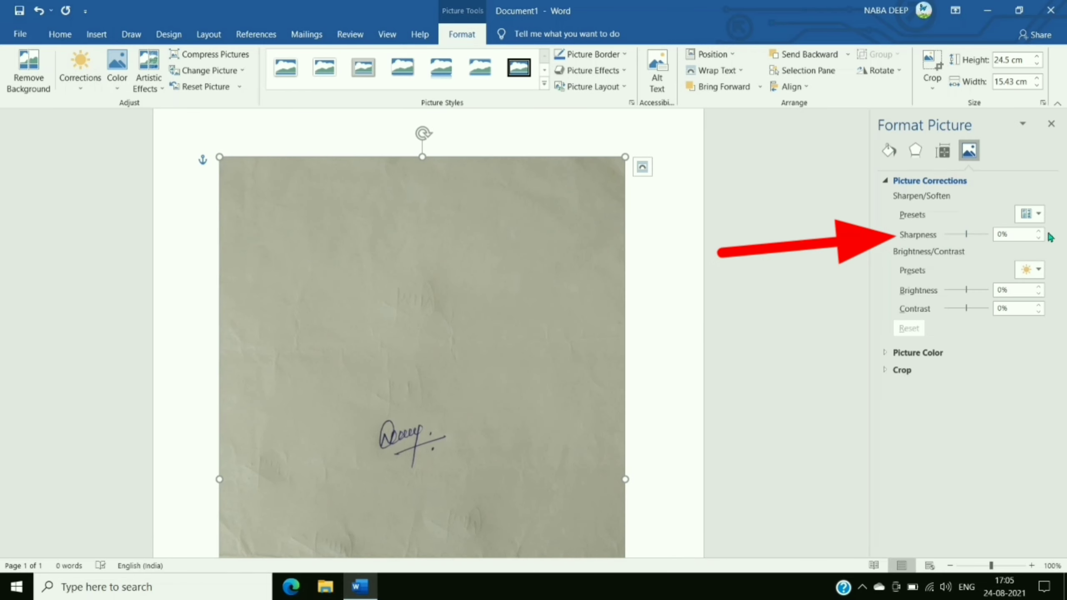
pyautogui.moveTo(965, 234); pyautogui.dragTo(989, 235)
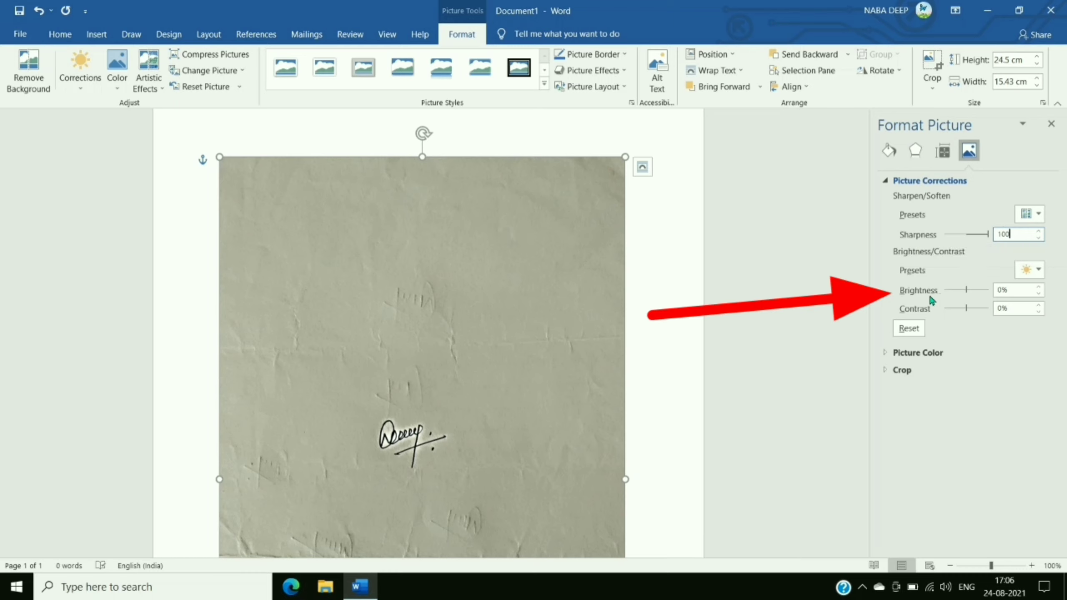
pyautogui.moveTo(1013, 291); pyautogui.dragTo(985, 291)
pyautogui.write('50')
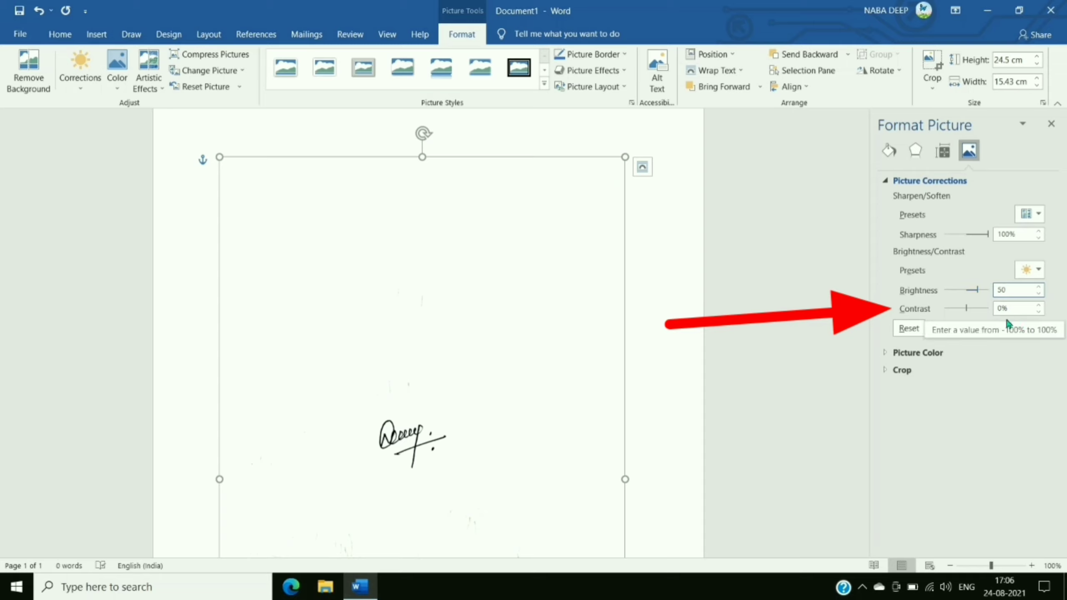
pyautogui.click(993, 308)
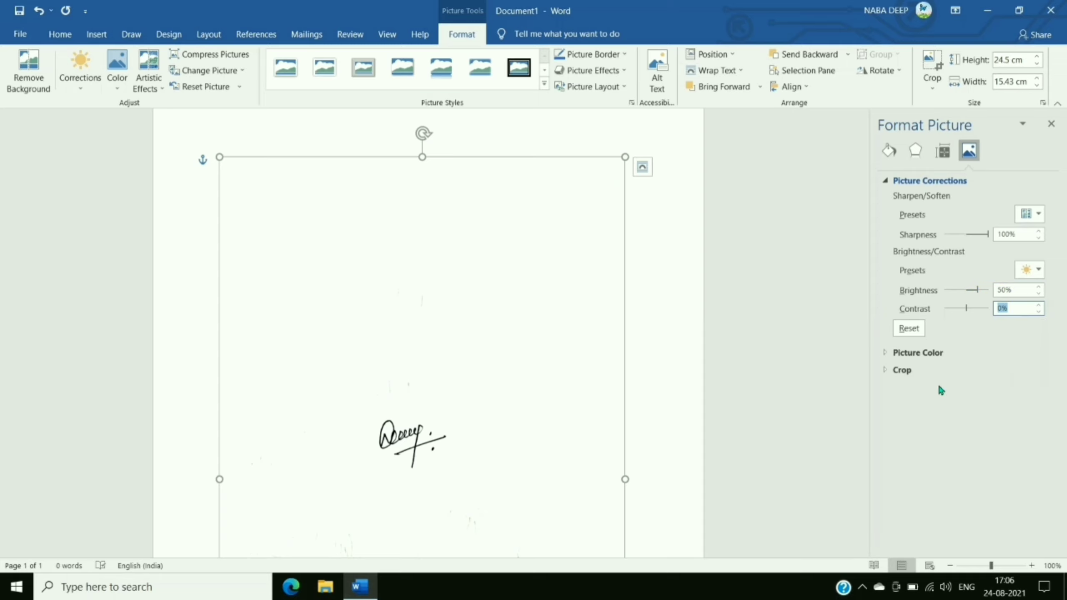
pyautogui.write('5')
pyautogui.click(502, 435)
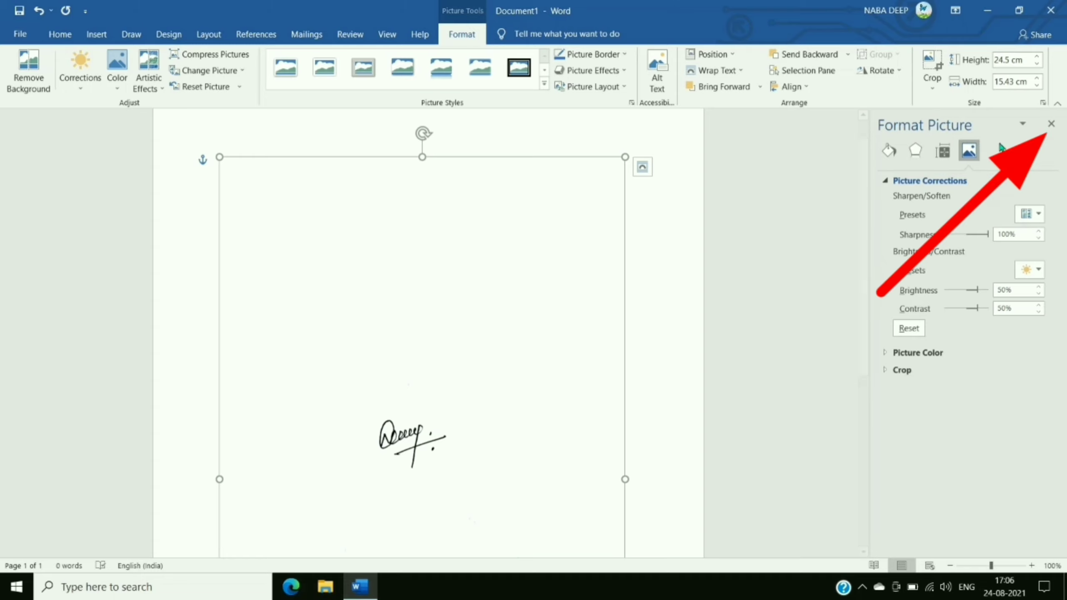
pyautogui.click(1049, 126)
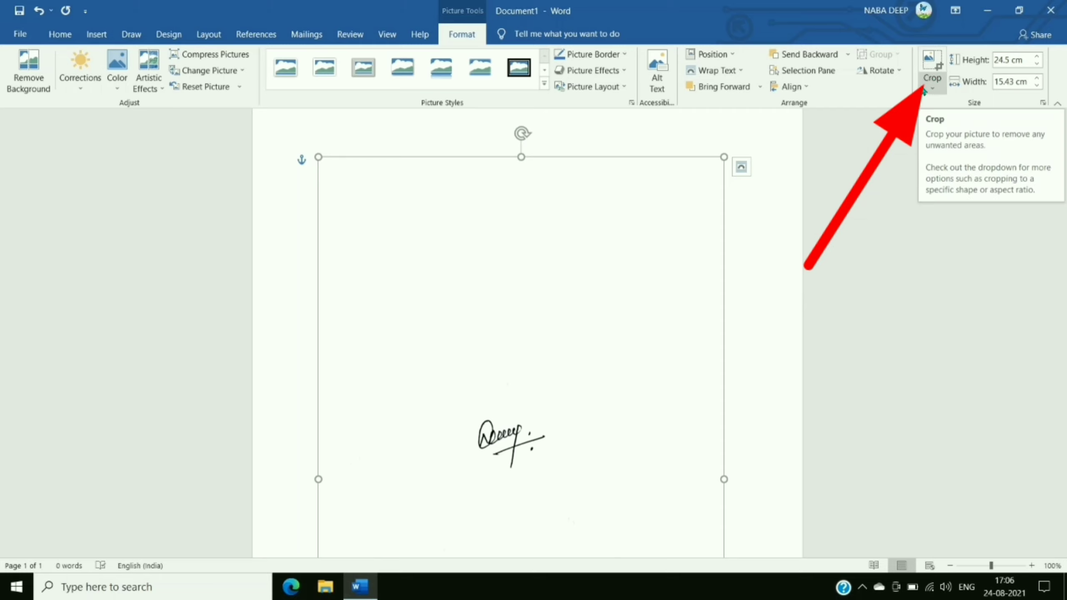
# - Crop the picture tightly around the signature to about 2.12 cm high by 2.6 cm wide
pyautogui.click(942, 86)
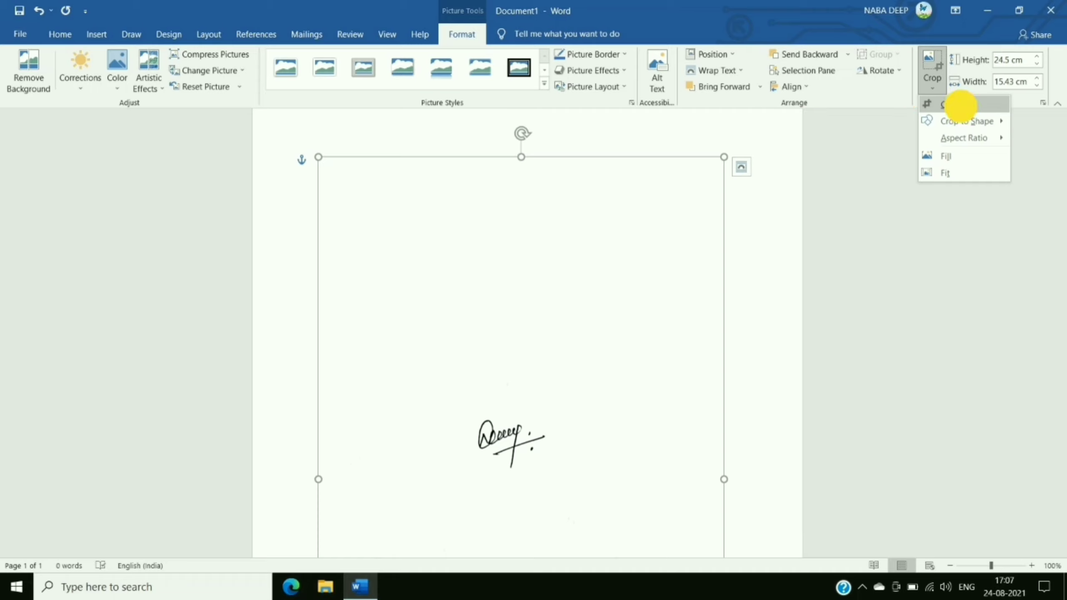
pyautogui.click(953, 106)
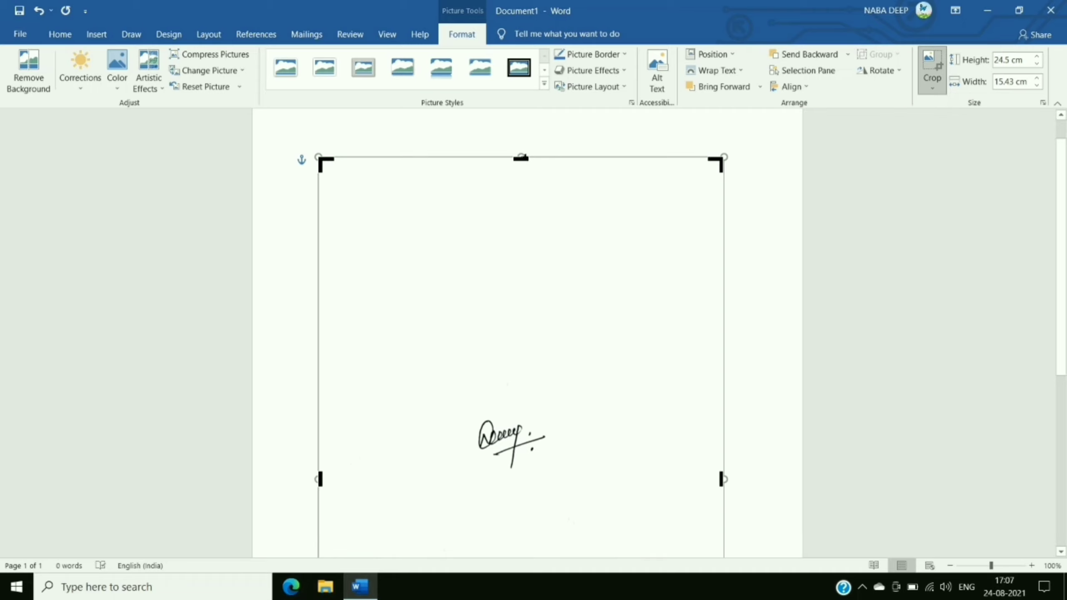
pyautogui.moveTo(520, 158); pyautogui.dragTo(531, 413)
pyautogui.scroll(-5, 558, 498)
pyautogui.moveTo(521, 533); pyautogui.dragTo(512, 201)
pyautogui.moveTo(319, 174); pyautogui.dragTo(474, 191)
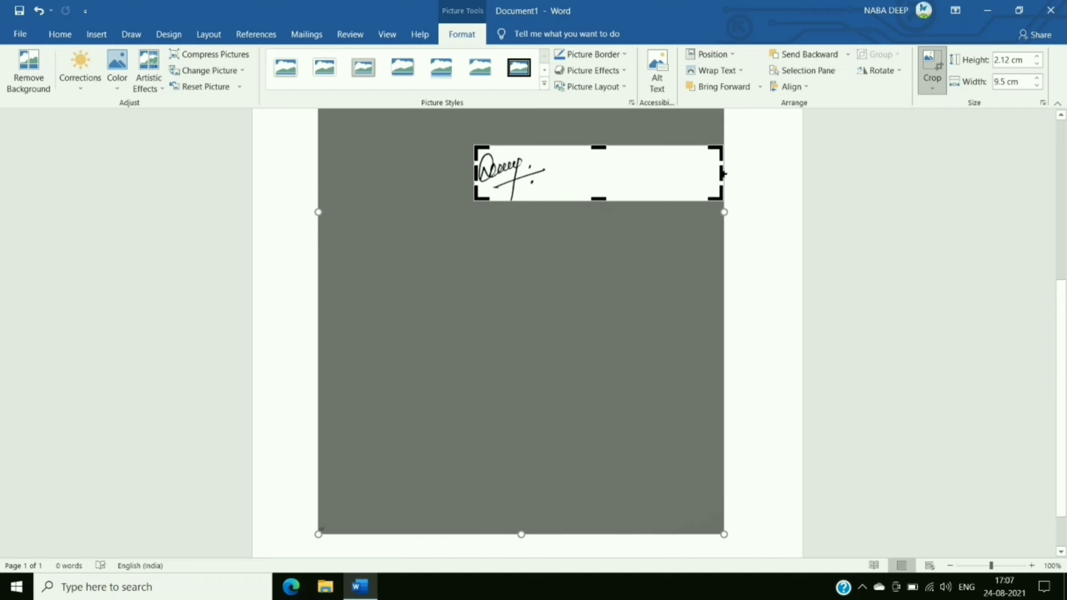
pyautogui.moveTo(723, 174); pyautogui.dragTo(546, 195)
pyautogui.click(316, 110)
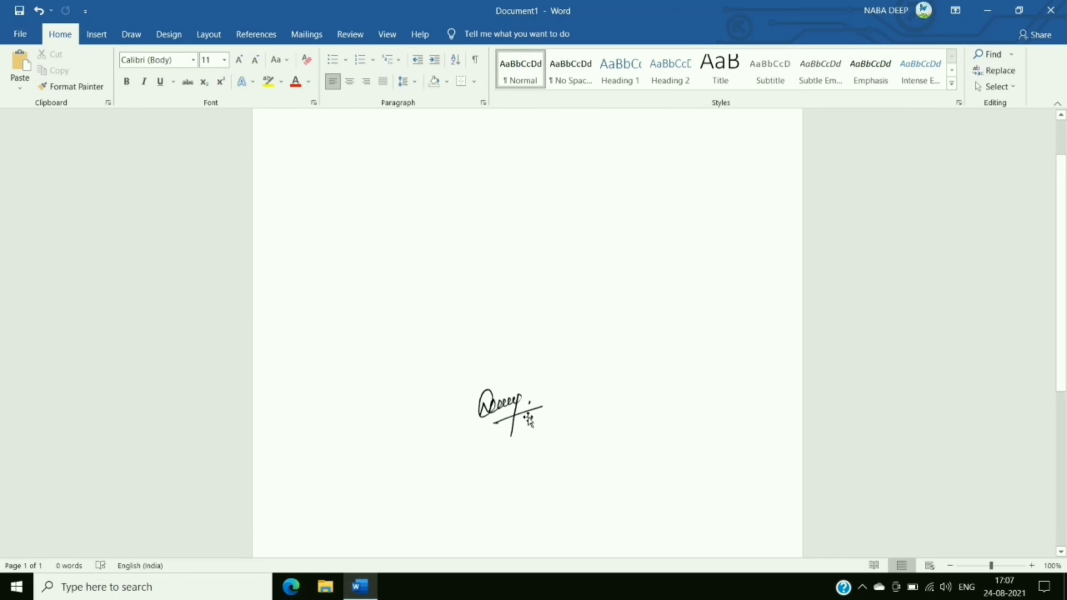
# - Move the cropped signature to the upper part of the page and reduce its height to about 1.86 cm
pyautogui.doubleClick(513, 409)
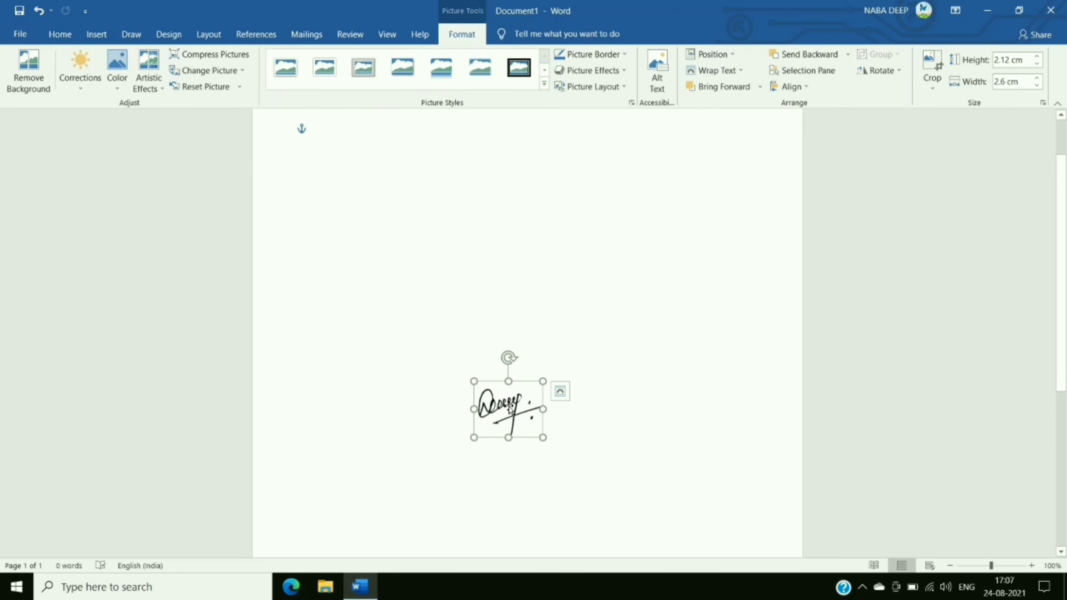
pyautogui.moveTo(510, 410); pyautogui.dragTo(510, 334)
pyautogui.click(562, 343)
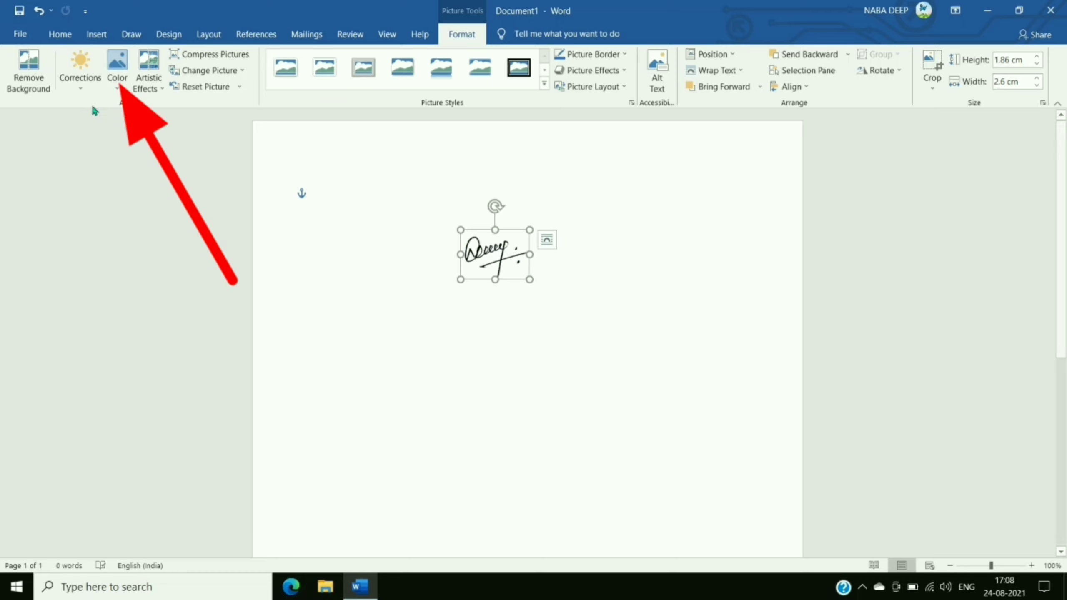
# - Recolor the signature picture with the light blue accent variation
pyautogui.click(108, 87)
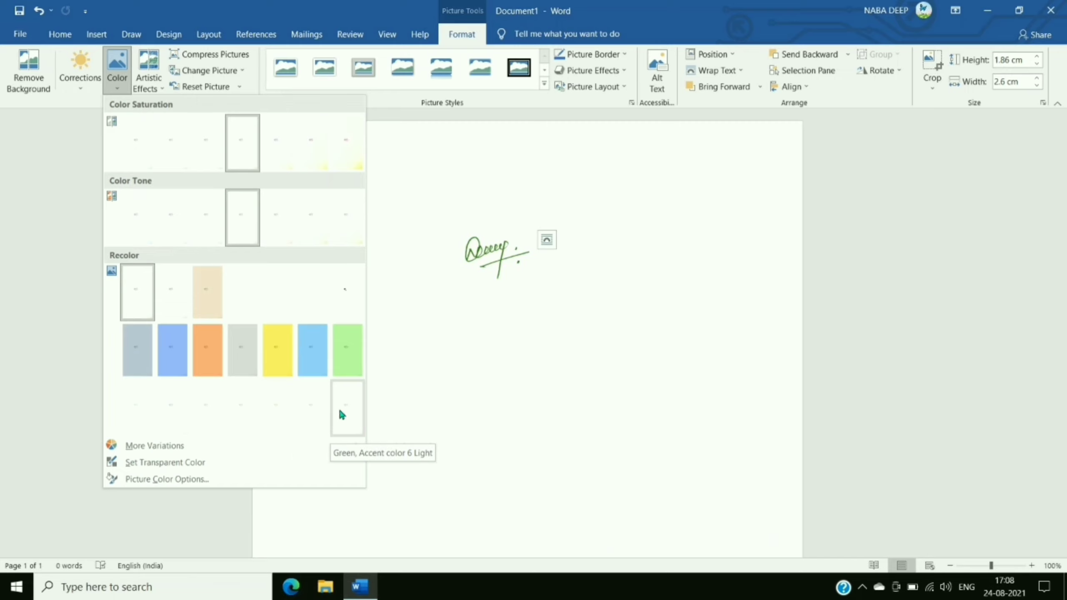
pyautogui.click(177, 409)
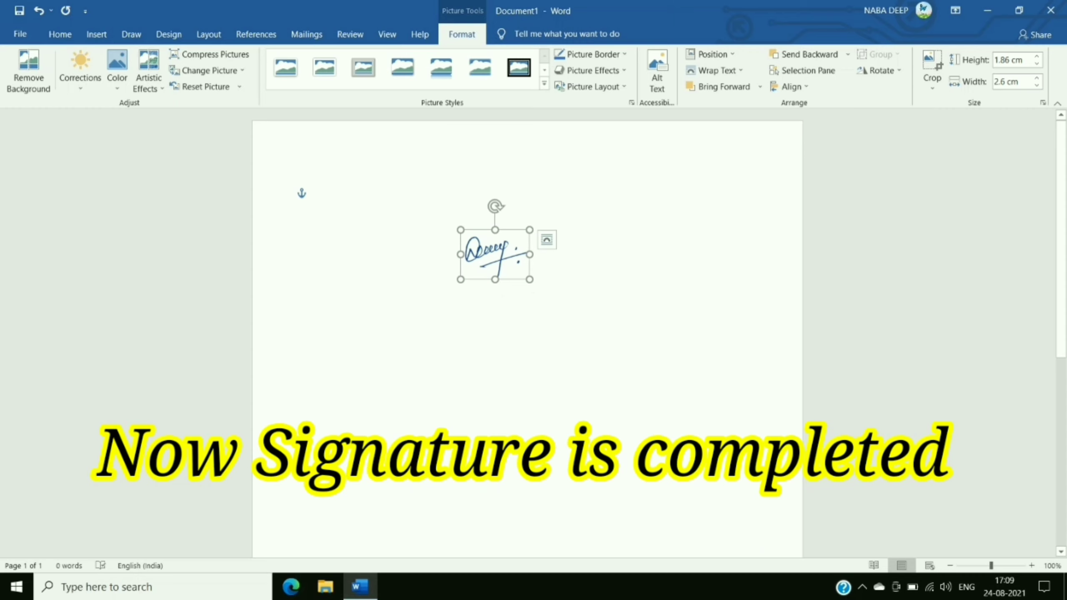
pyautogui.click(495, 298)
pyautogui.click(517, 243)
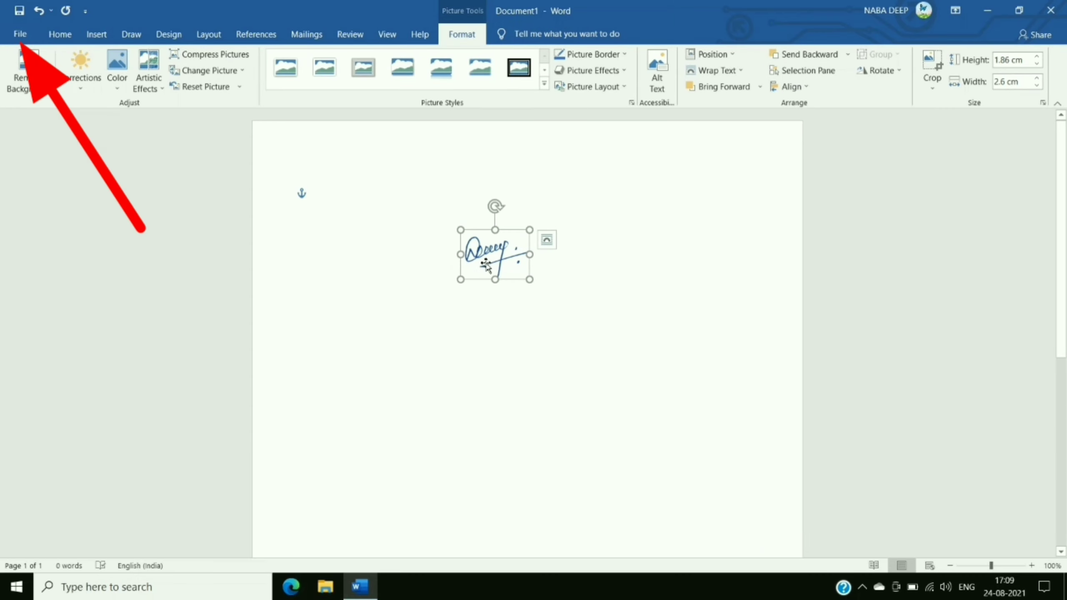
# - Save the document to the Desktop folder of this PC as a Word Document named "My singature"
pyautogui.click(21, 35)
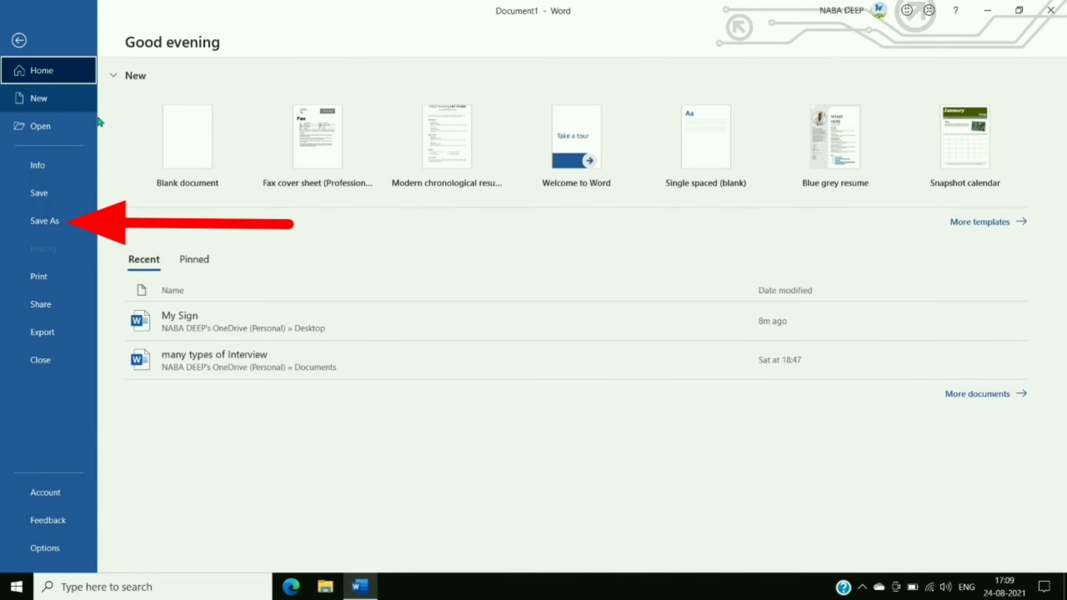
pyautogui.click(67, 227)
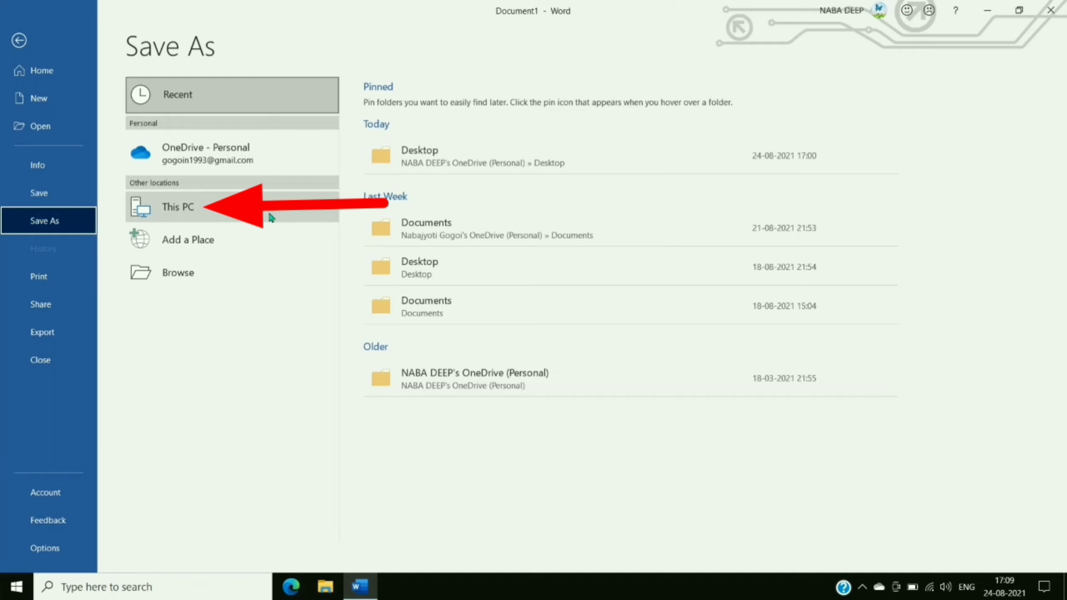
pyautogui.click(270, 215)
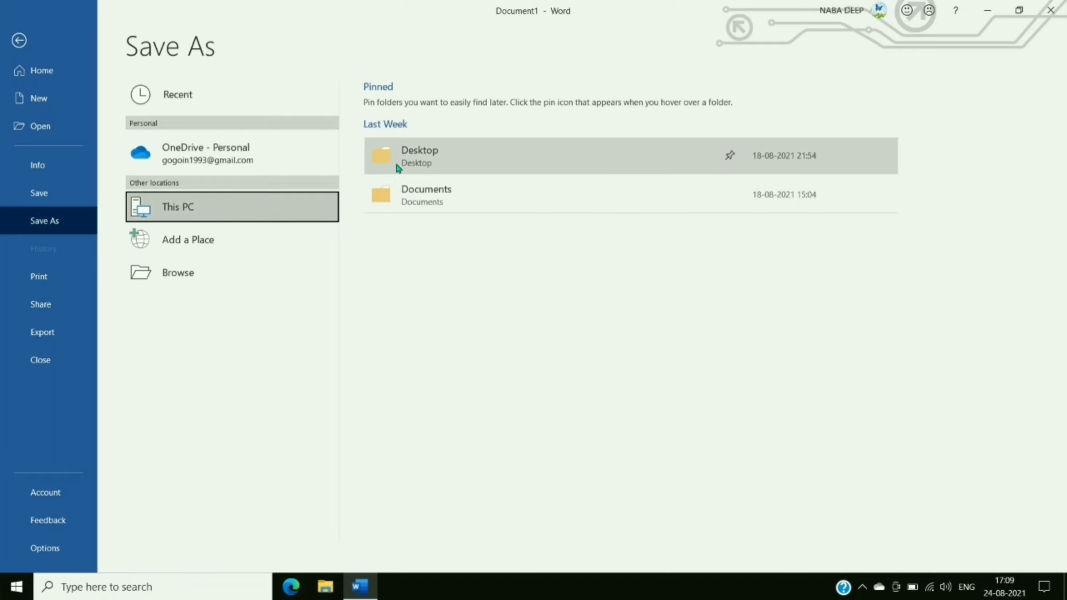
pyautogui.click(495, 164)
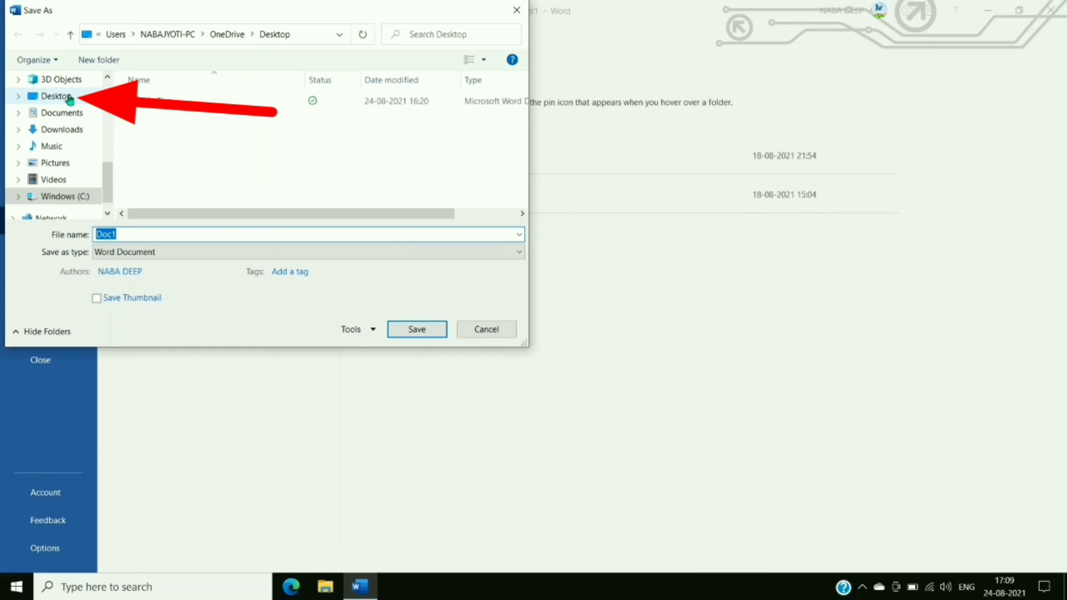
pyautogui.click(63, 98)
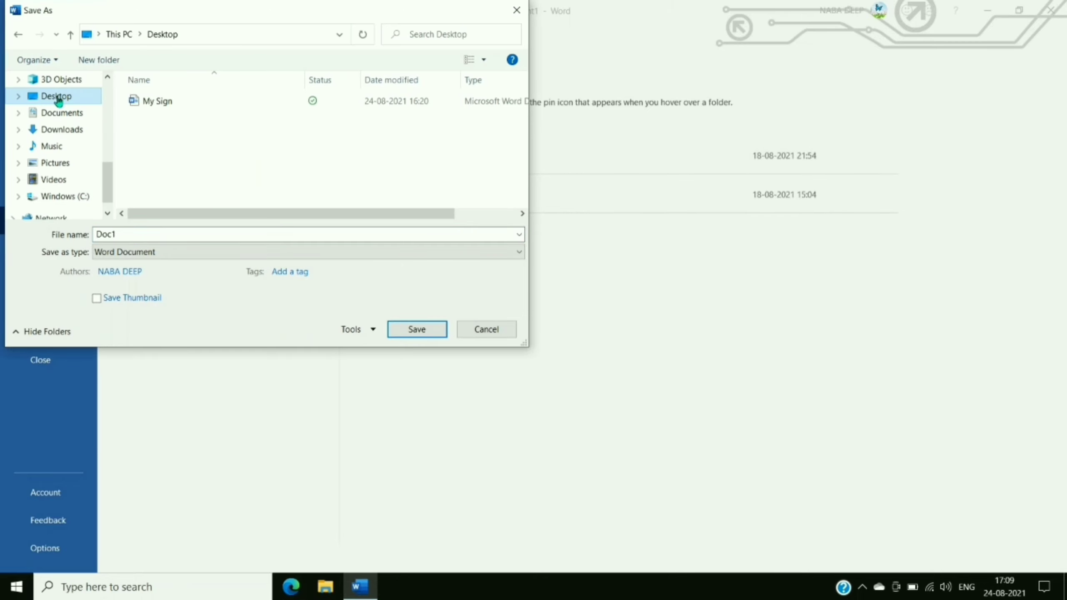
pyautogui.doubleClick(105, 234)
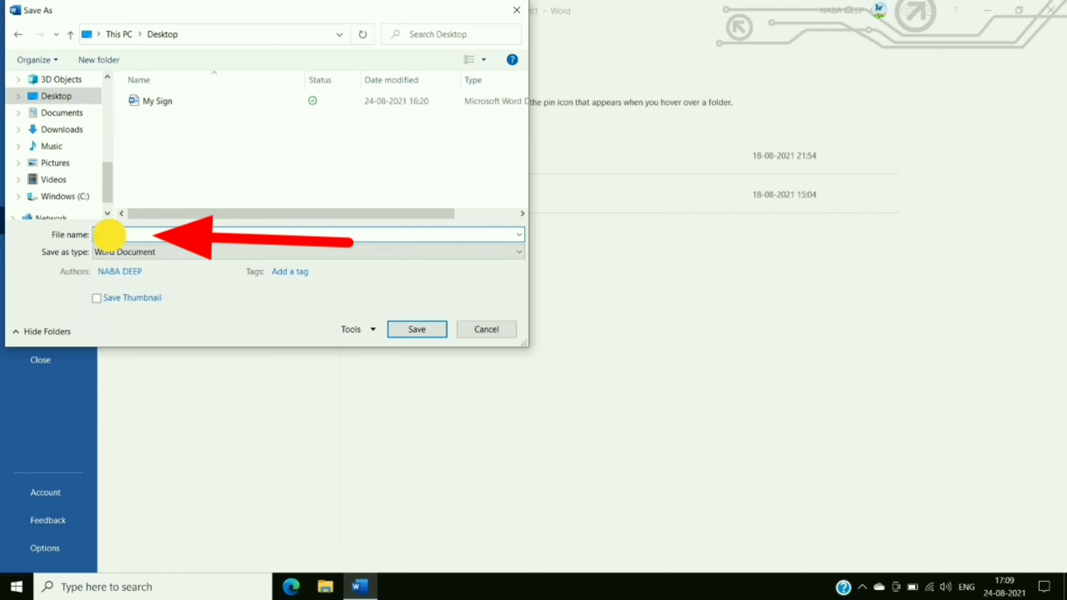
pyautogui.write('My singature')
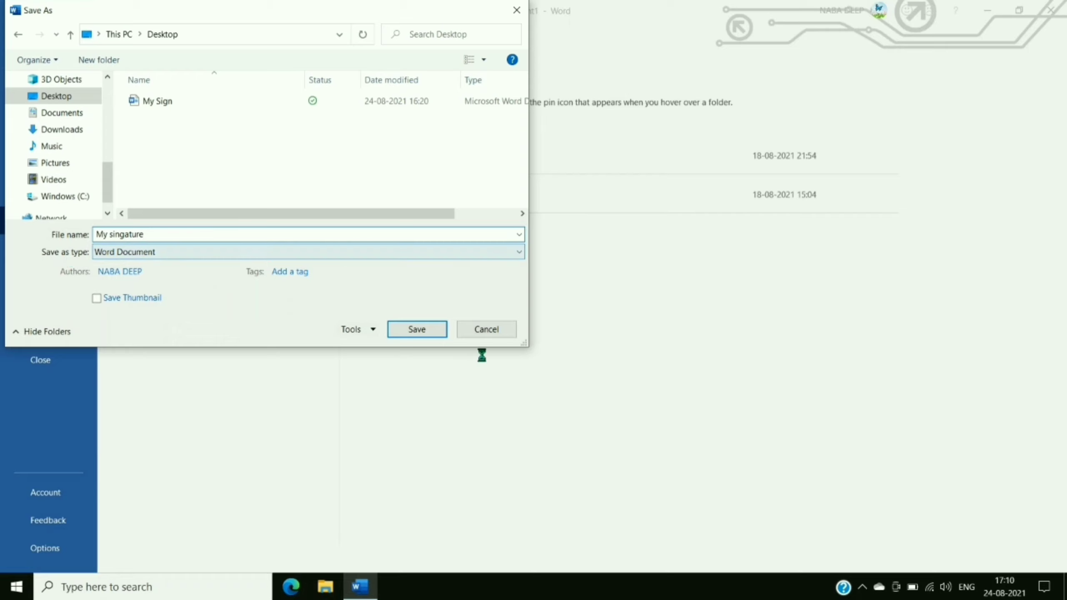
pyautogui.click(419, 330)
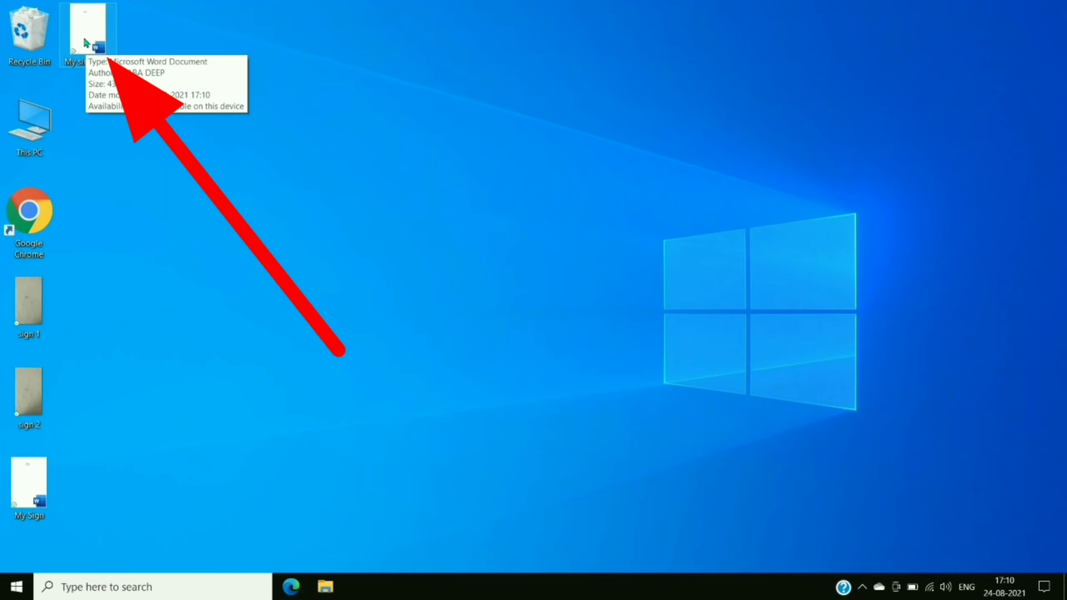
# - Open the "My singature" document from the desktop and move the signature slightly down and to the left on the page
pyautogui.doubleClick(83, 35)
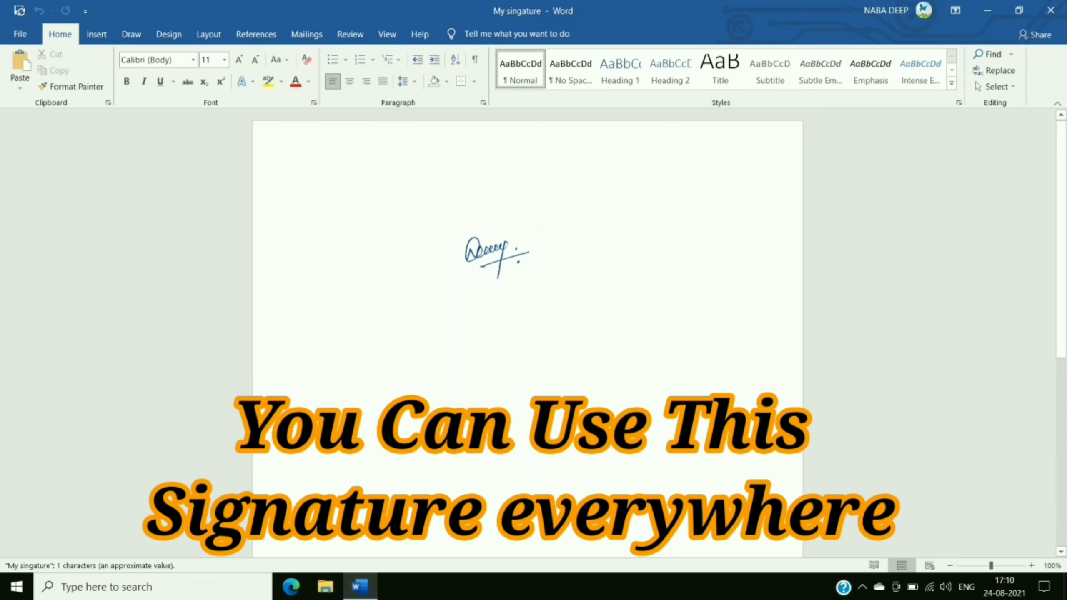
pyautogui.click(501, 260)
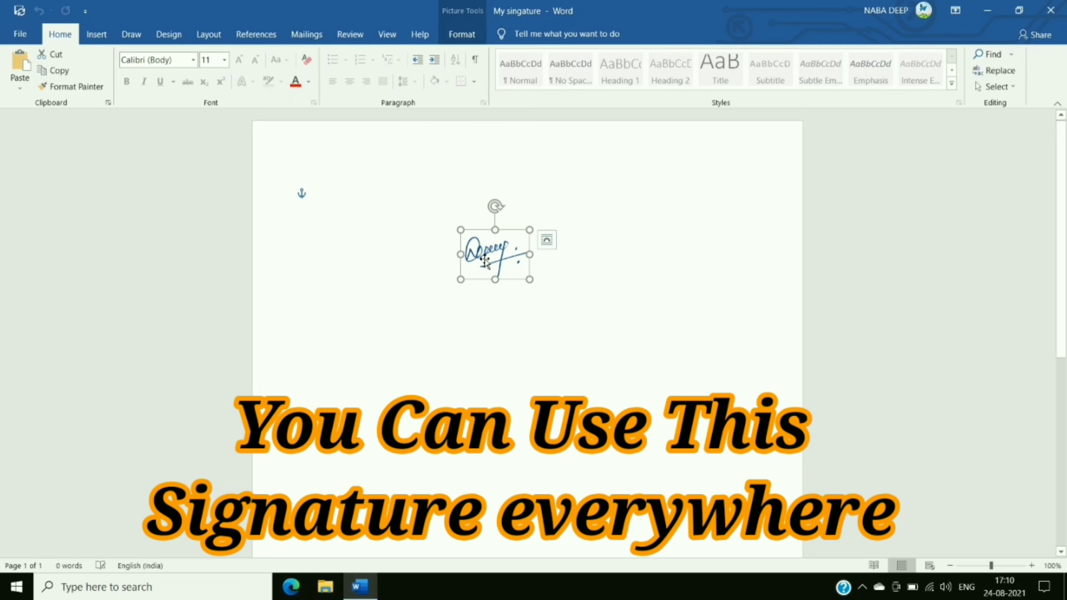
pyautogui.moveTo(502, 261)
pyautogui.mouseDown()
pyautogui.moveTo(476, 378)
pyautogui.moveTo(638, 314)
pyautogui.moveTo(628, 327)
pyautogui.moveTo(488, 279)
pyautogui.mouseUp()
pyautogui.click(508, 333)
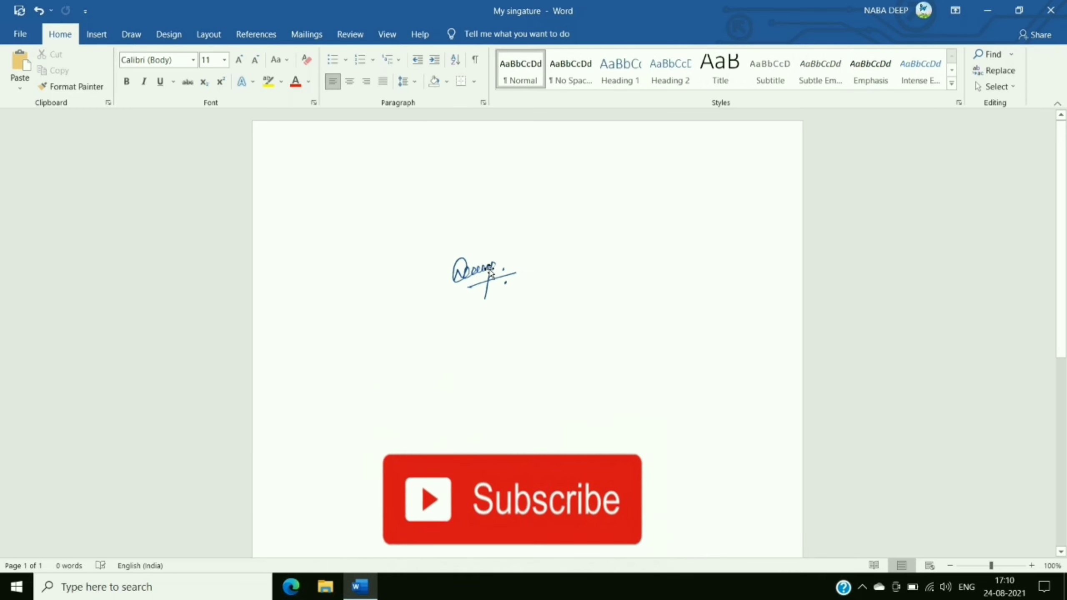